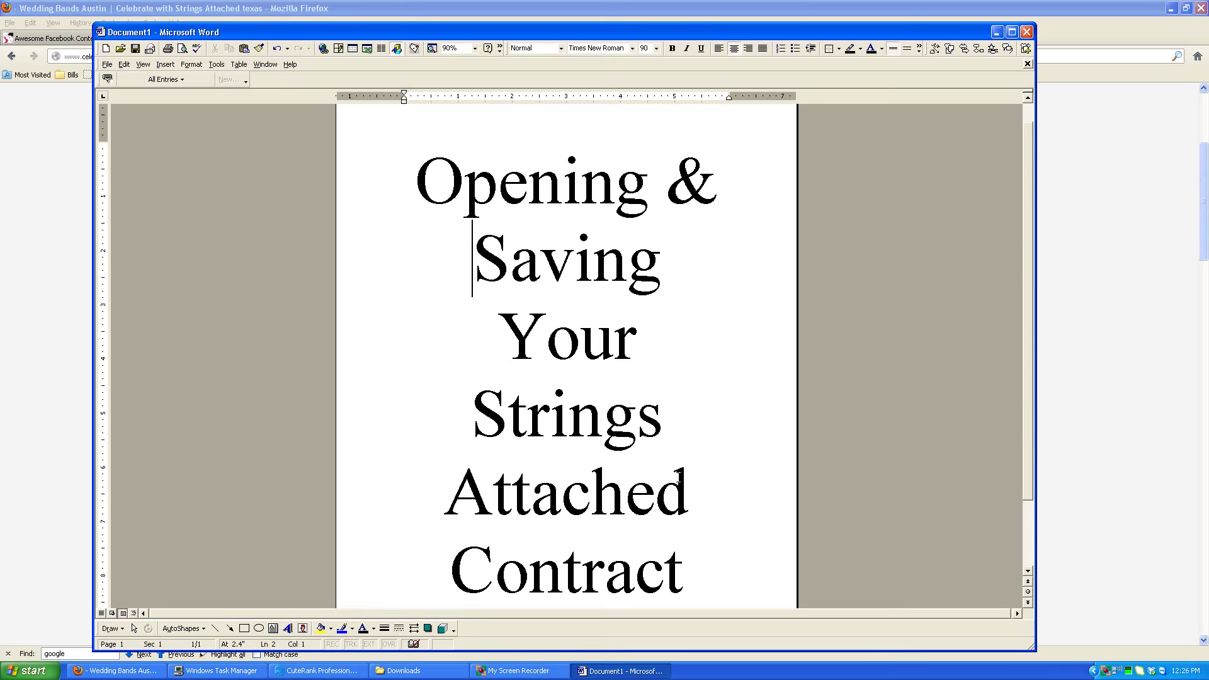
# Switch to Firefox and open the shared TEMPLATE - Contract document from its message in the Gmail inbox.
pyautogui.click(743, 14)
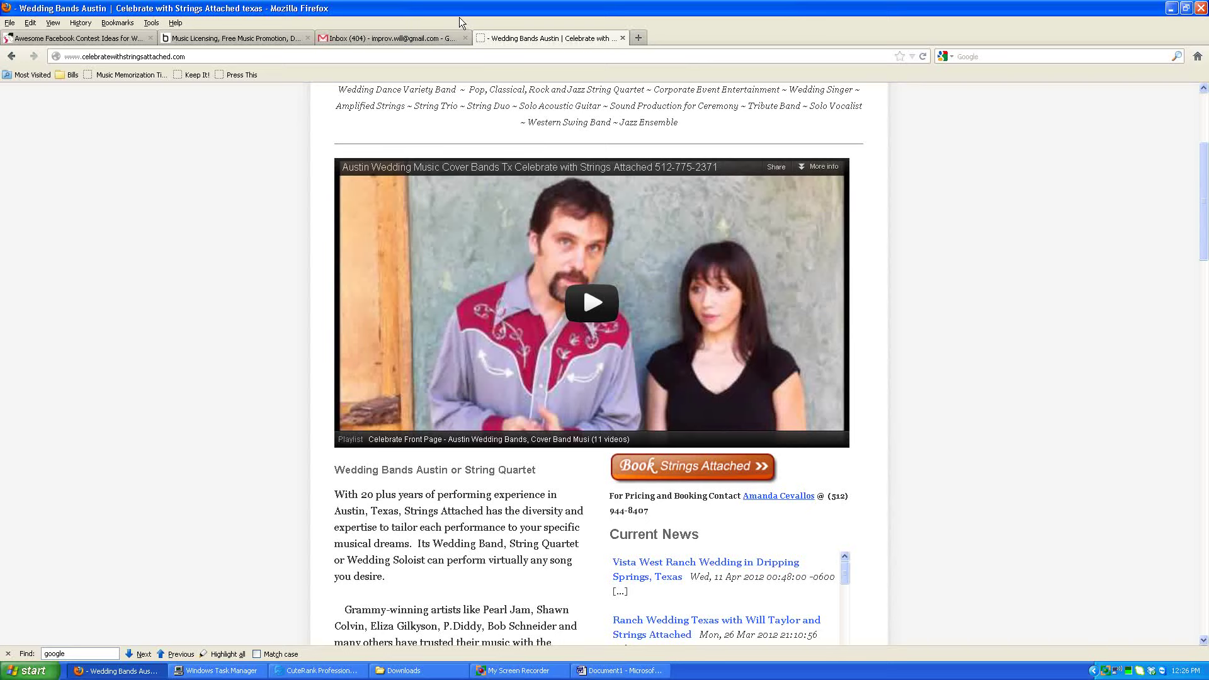
pyautogui.click(416, 41)
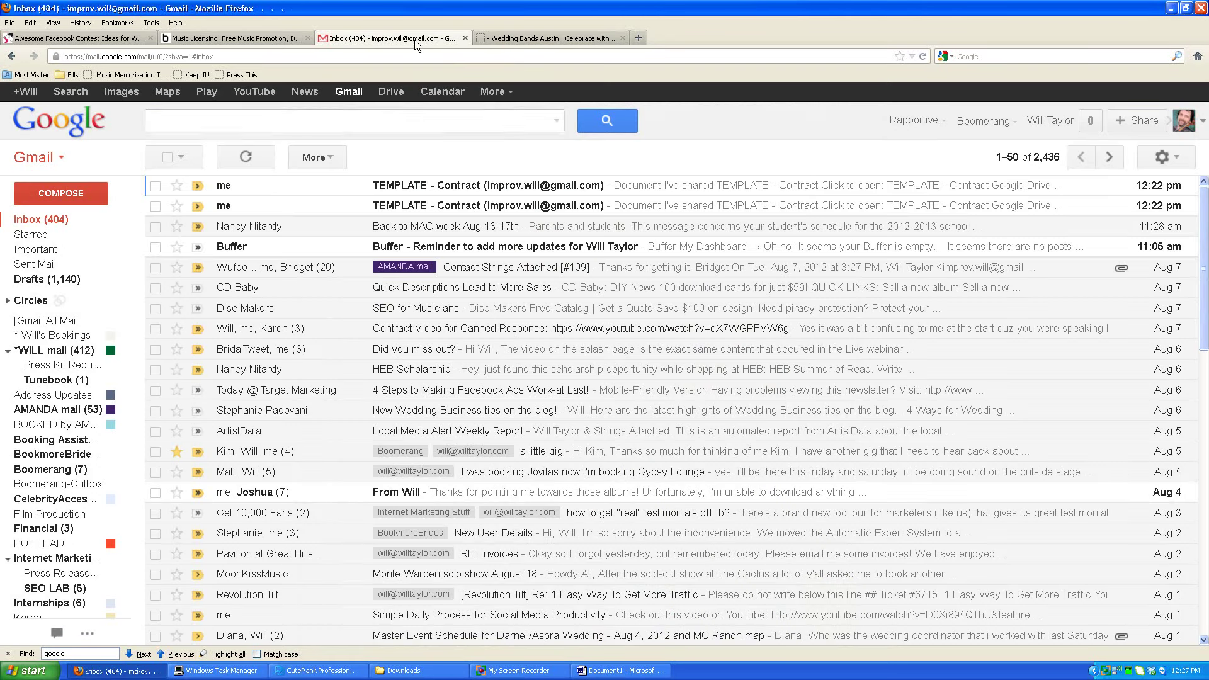
pyautogui.click(497, 192)
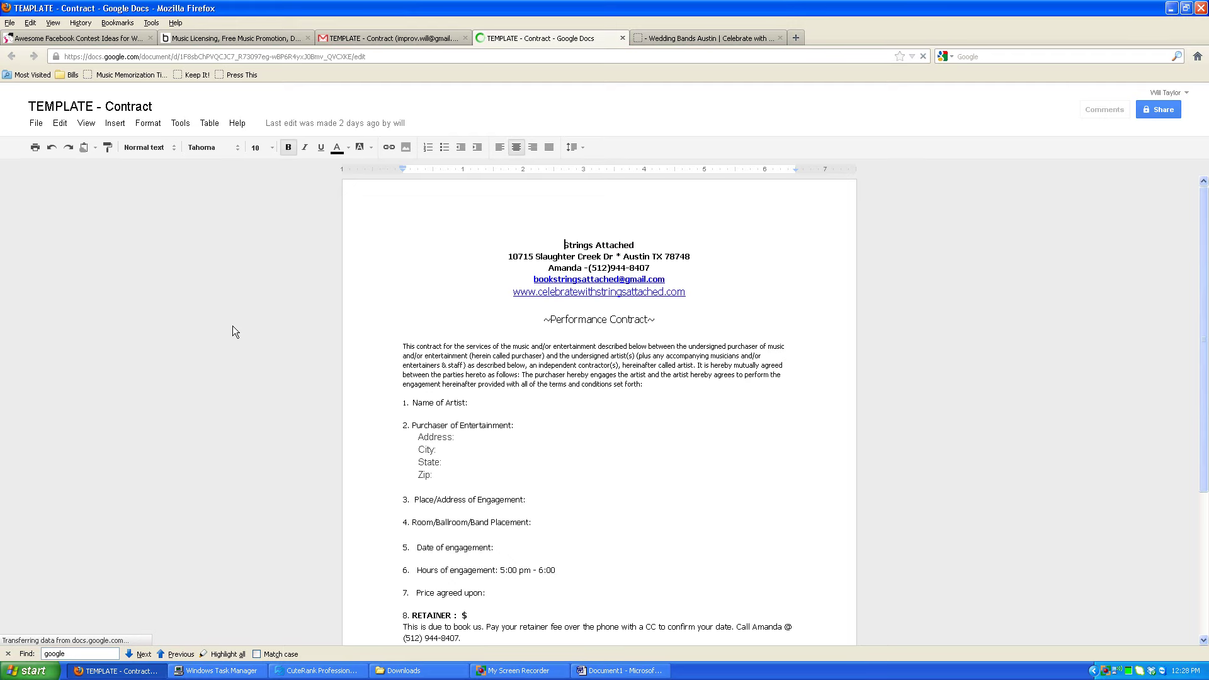
# Look at the file formats available for downloading the contract document, without downloading it.
pyautogui.click(36, 126)
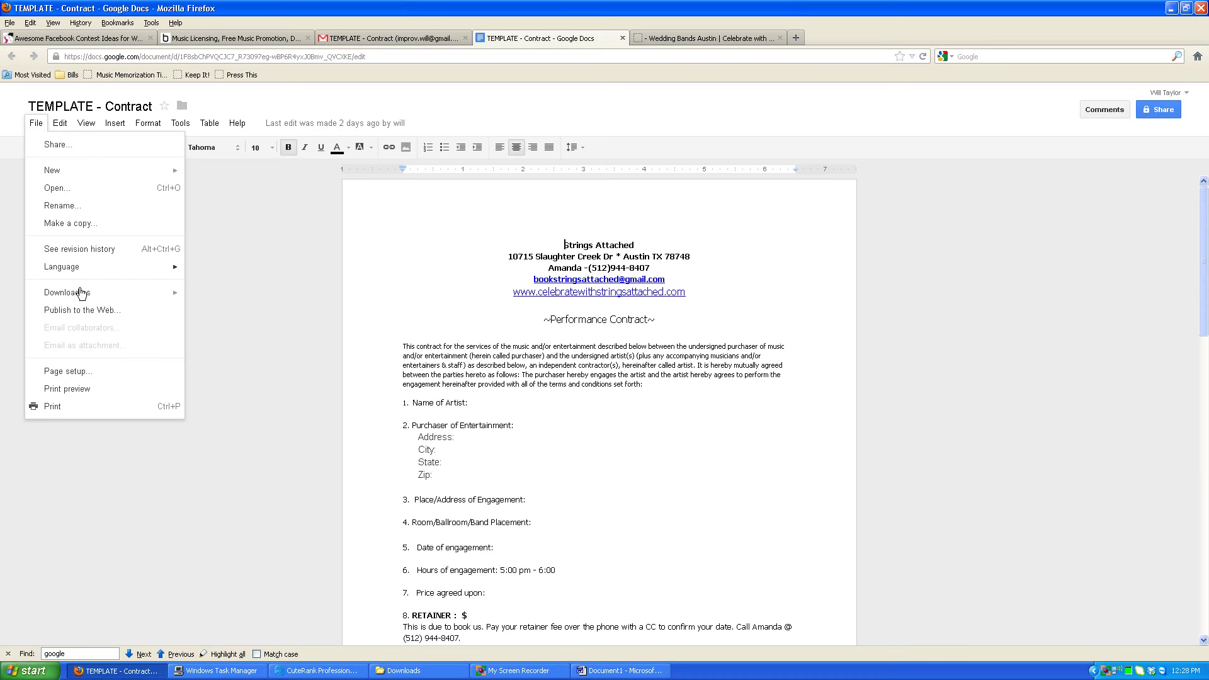
pyautogui.moveTo(81, 293)
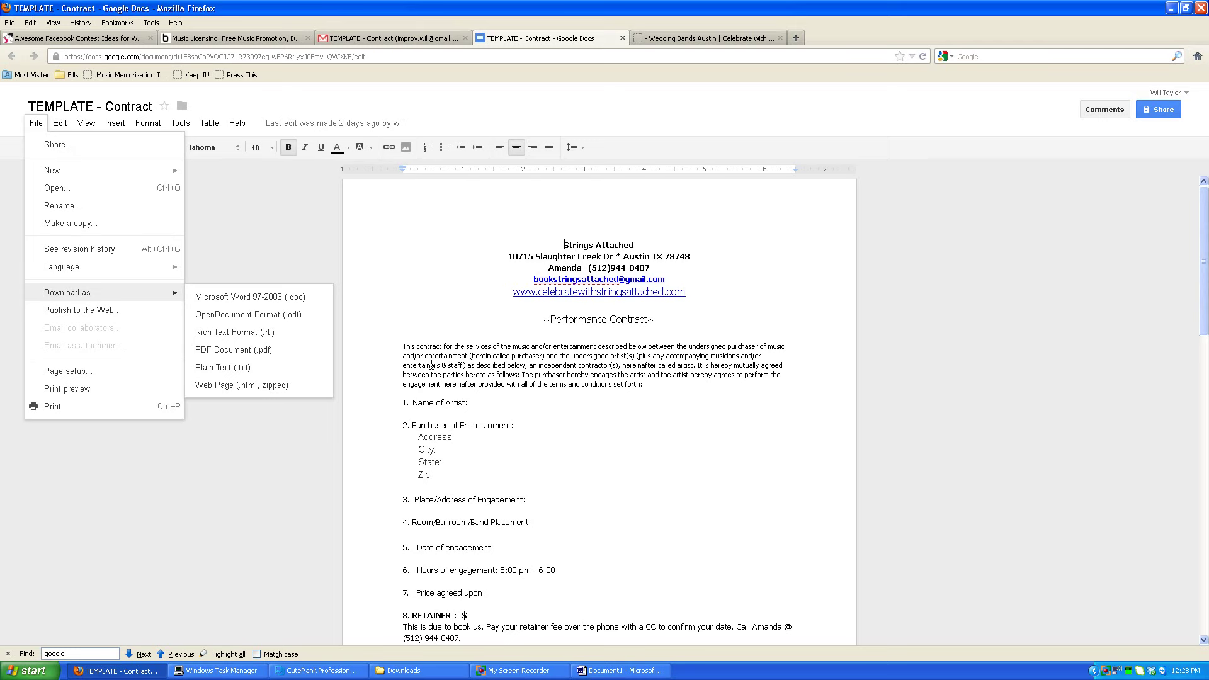
pyautogui.click(431, 364)
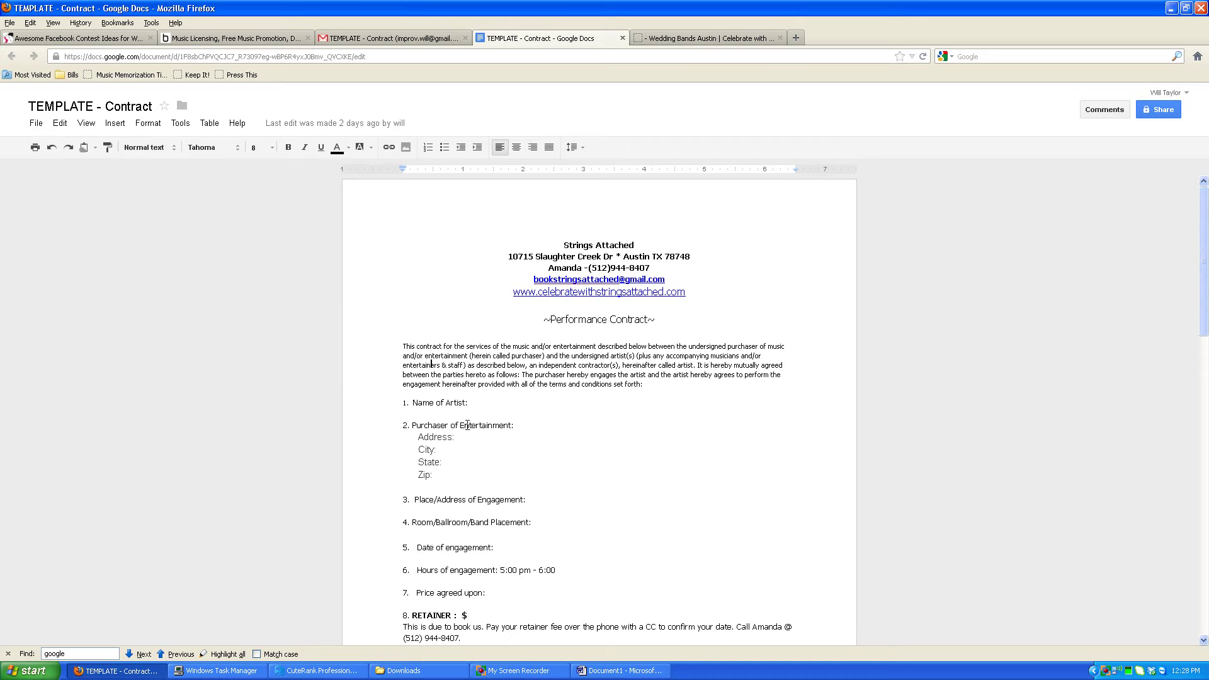
# Insert the label "Prelude:" before the time range in item 6, Hours of engagement.
pyautogui.scroll(-2, 482, 451)
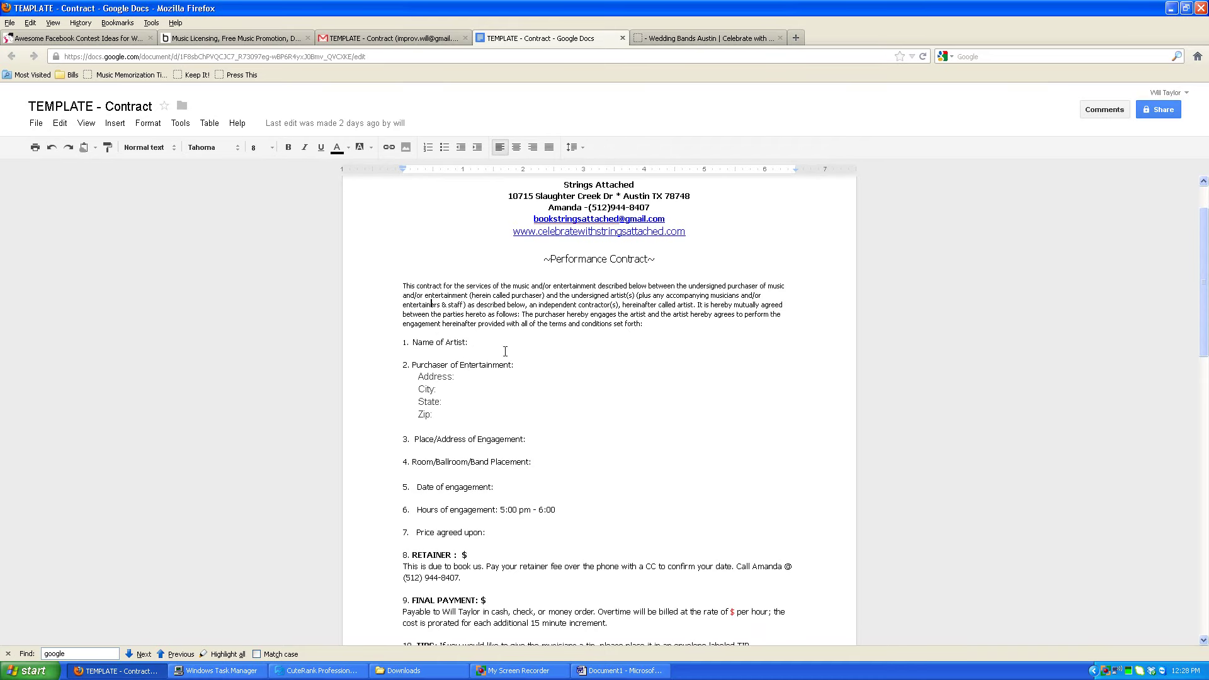
pyautogui.click(527, 486)
pyautogui.moveTo(404, 514); pyautogui.dragTo(559, 510)
pyautogui.click(580, 510)
pyautogui.click(502, 509)
pyautogui.write('Prelude:')
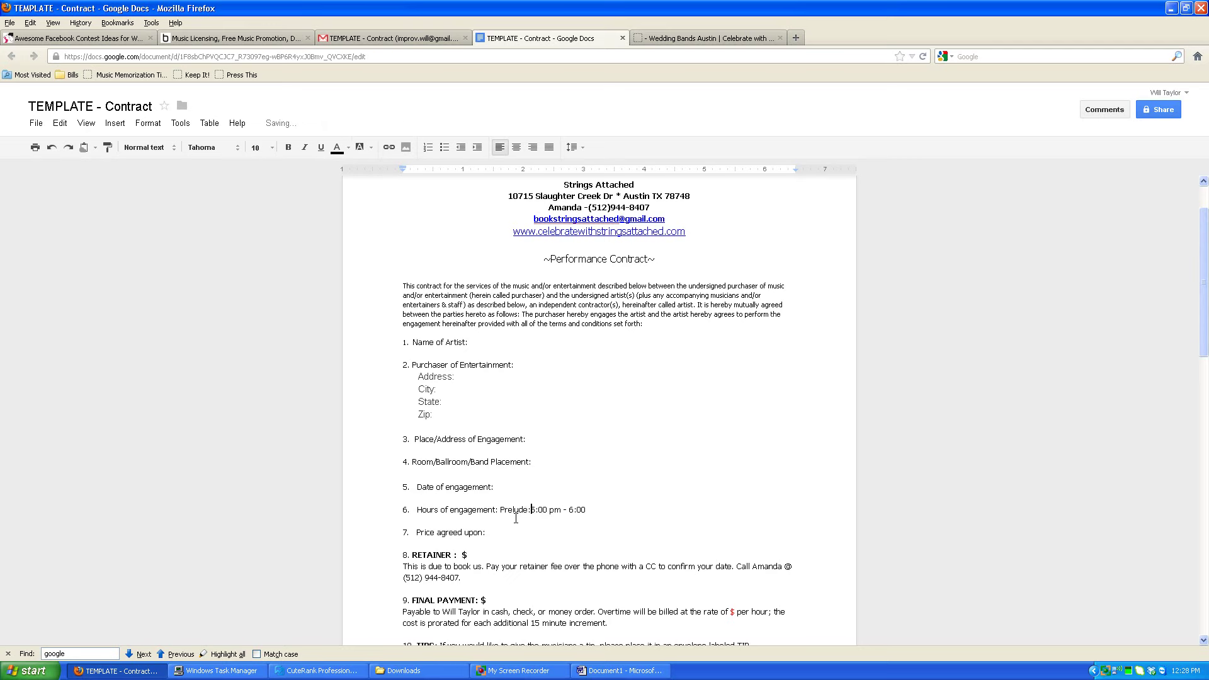
# Move the time range in item 6 to a new line indented by three tab stops and label it "Ceremony:".
pyautogui.press('Return')
pyautogui.press('Tab')
pyautogui.press('Tab')
pyautogui.press('Tab')
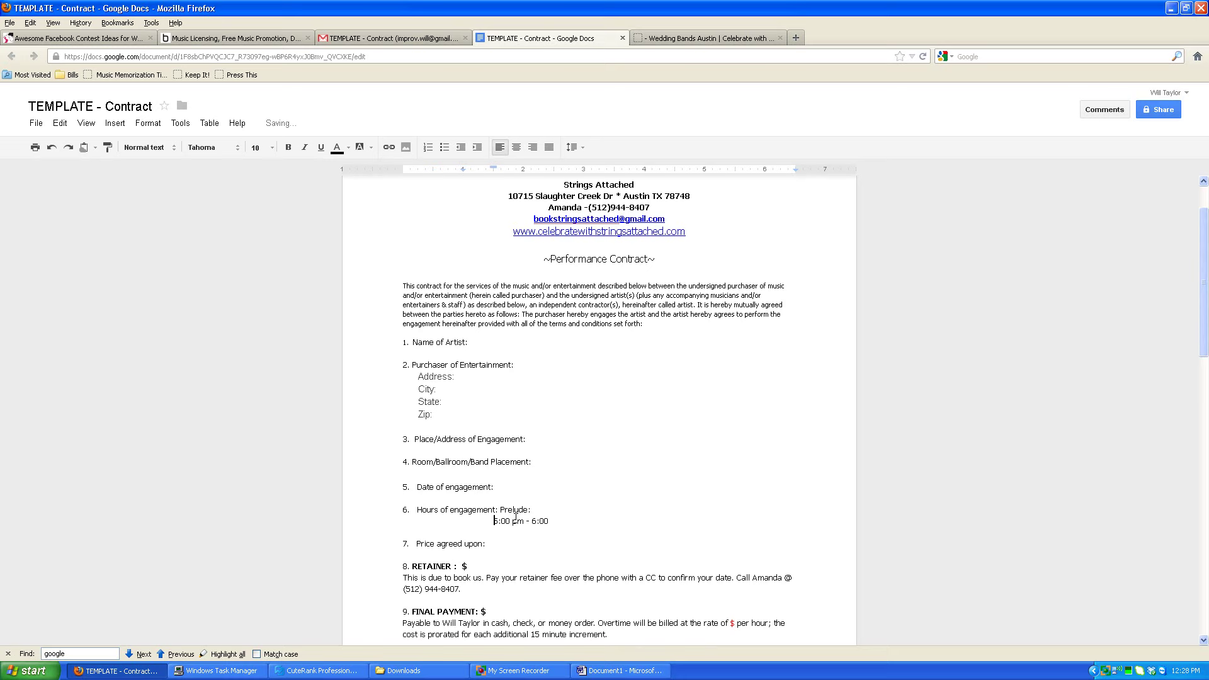
pyautogui.write('Ceremony:')
# Enter 4:45 -5:00 as the prelude hours and set the ceremony's end time to 5:45.
pyautogui.click(547, 508)
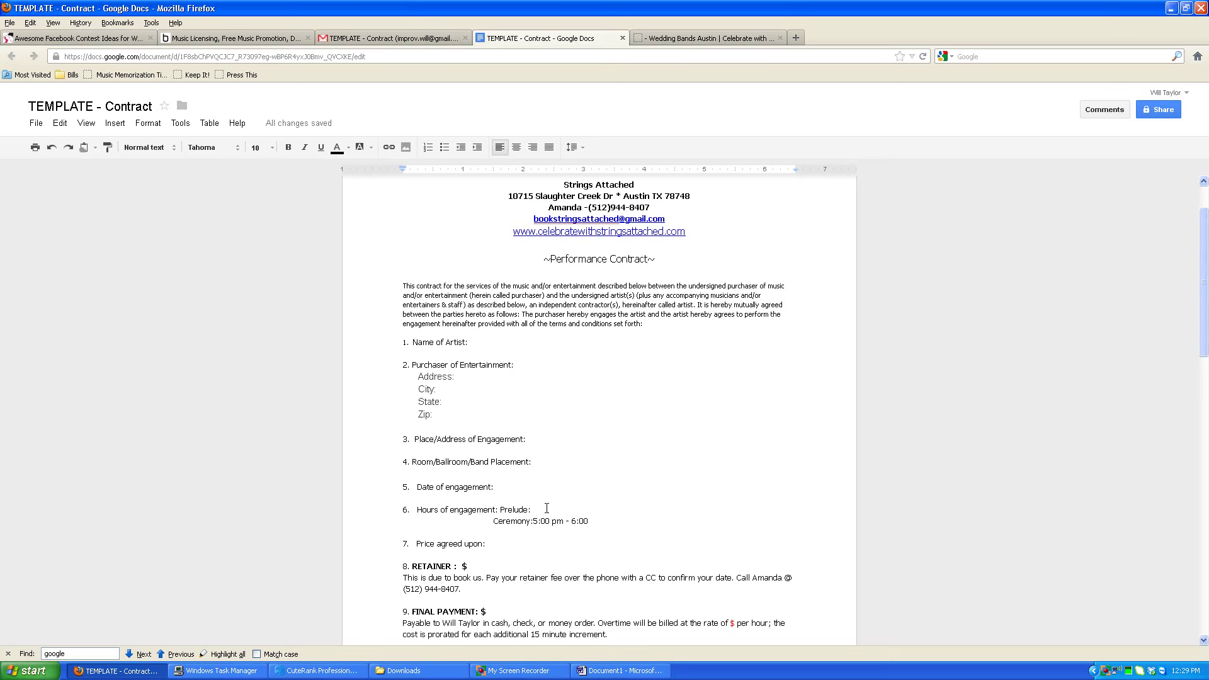
pyautogui.write('4:45')
pyautogui.write('-5:00')
pyautogui.moveTo(570, 520); pyautogui.dragTo(594, 520)
pyautogui.write('5:45')
pyautogui.click(538, 521)
pyautogui.click(536, 510)
# Examine the contract's terms below the hours, highlighting clause 13 on instrument exposure and clause 14 on the power outlet.
pyautogui.scroll(-3, 535, 512)
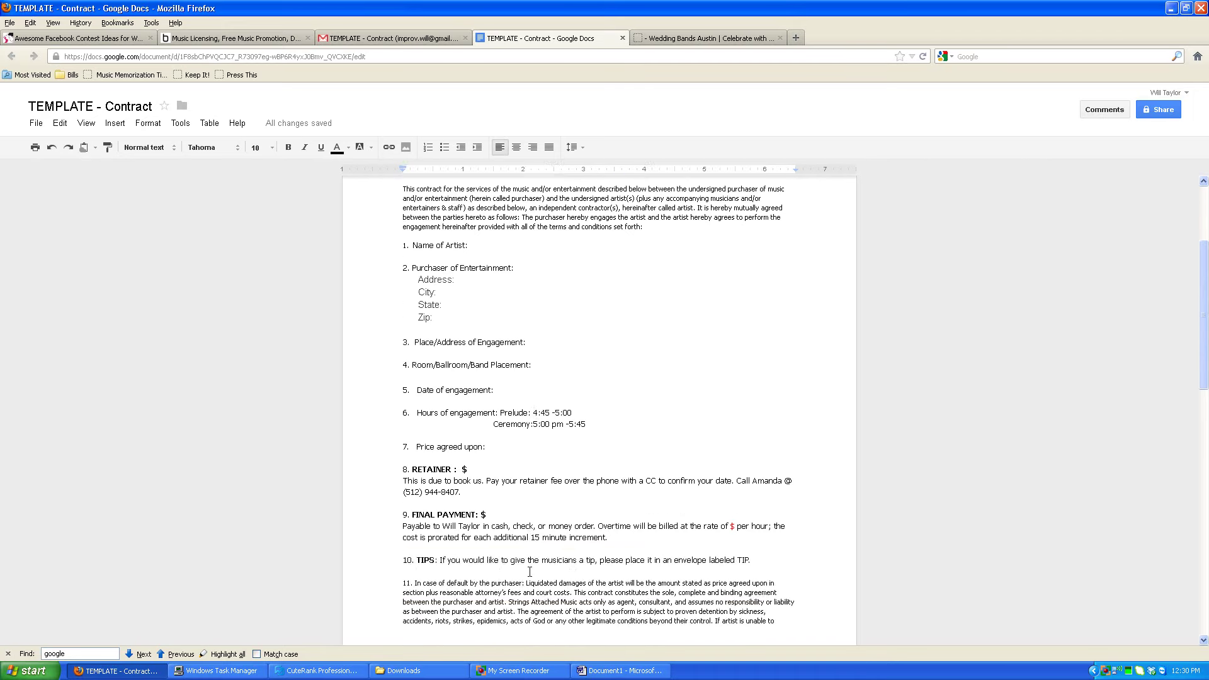
pyautogui.scroll(-5, 529, 572)
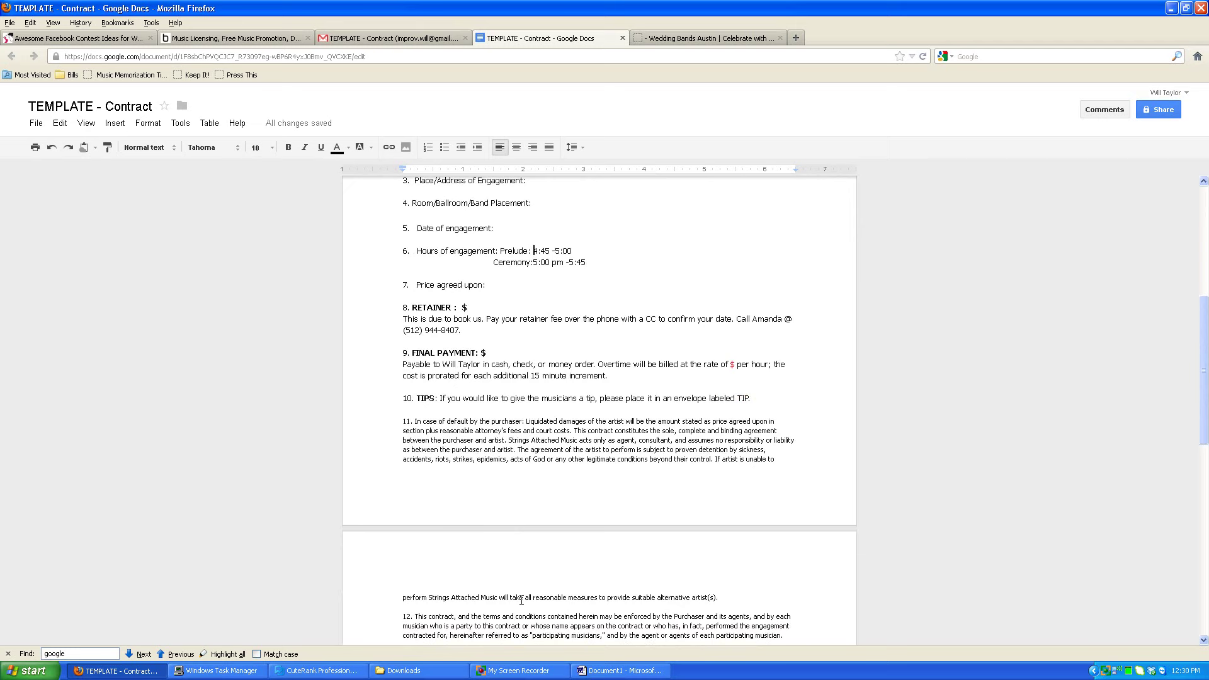
pyautogui.scroll(-2, 521, 601)
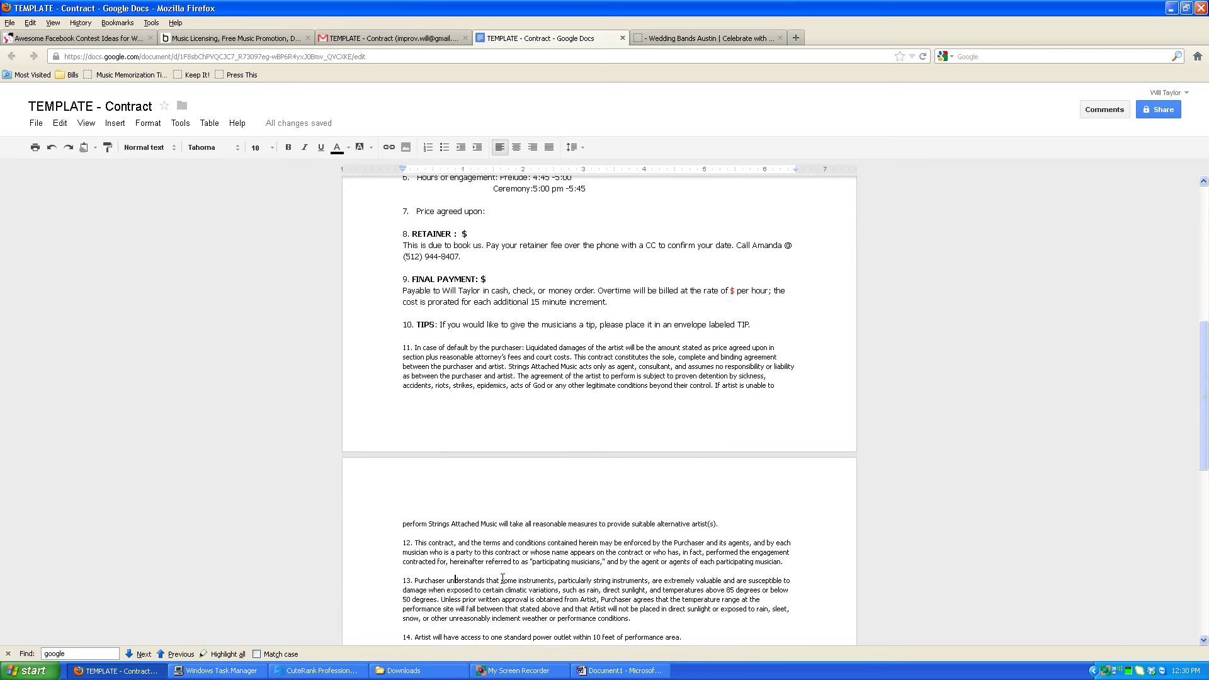
pyautogui.moveTo(502, 577); pyautogui.dragTo(557, 577)
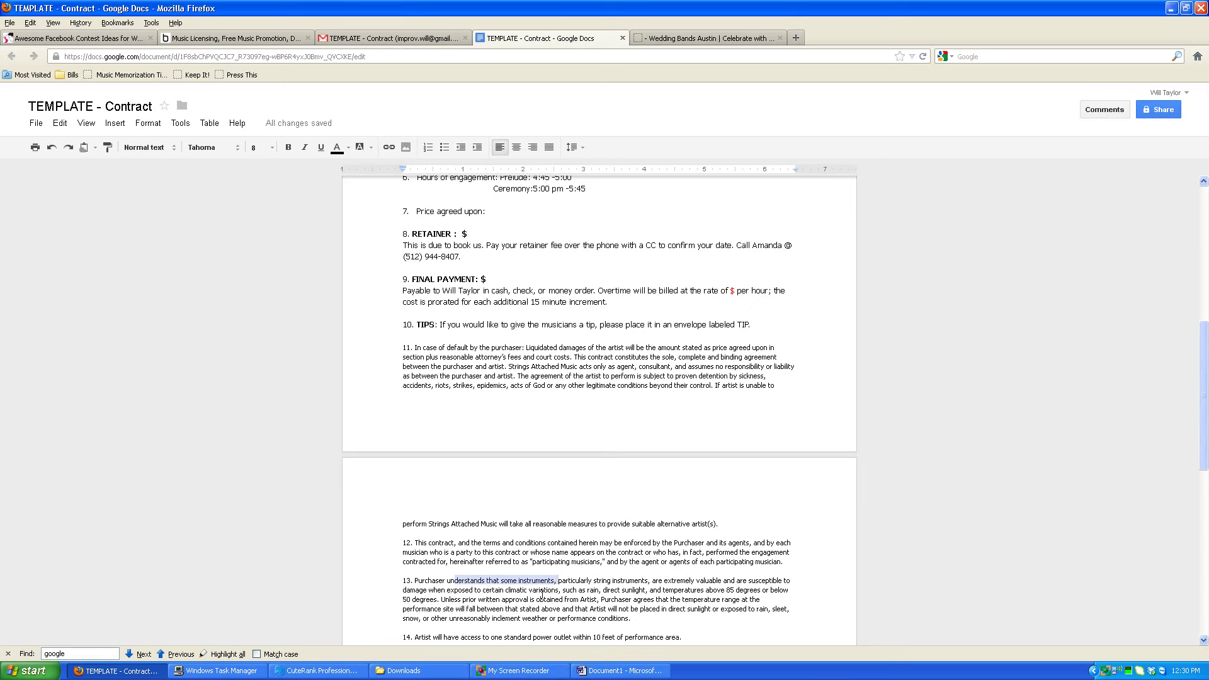
pyautogui.moveTo(447, 580); pyautogui.dragTo(638, 620)
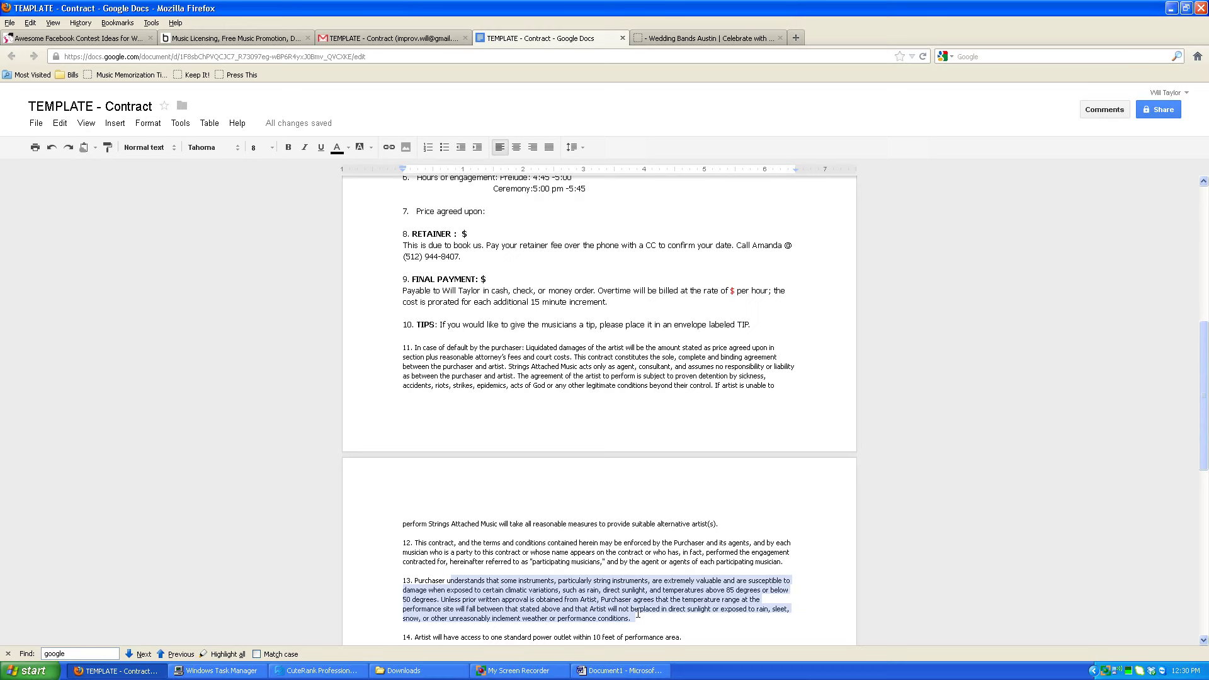
pyautogui.click(446, 579)
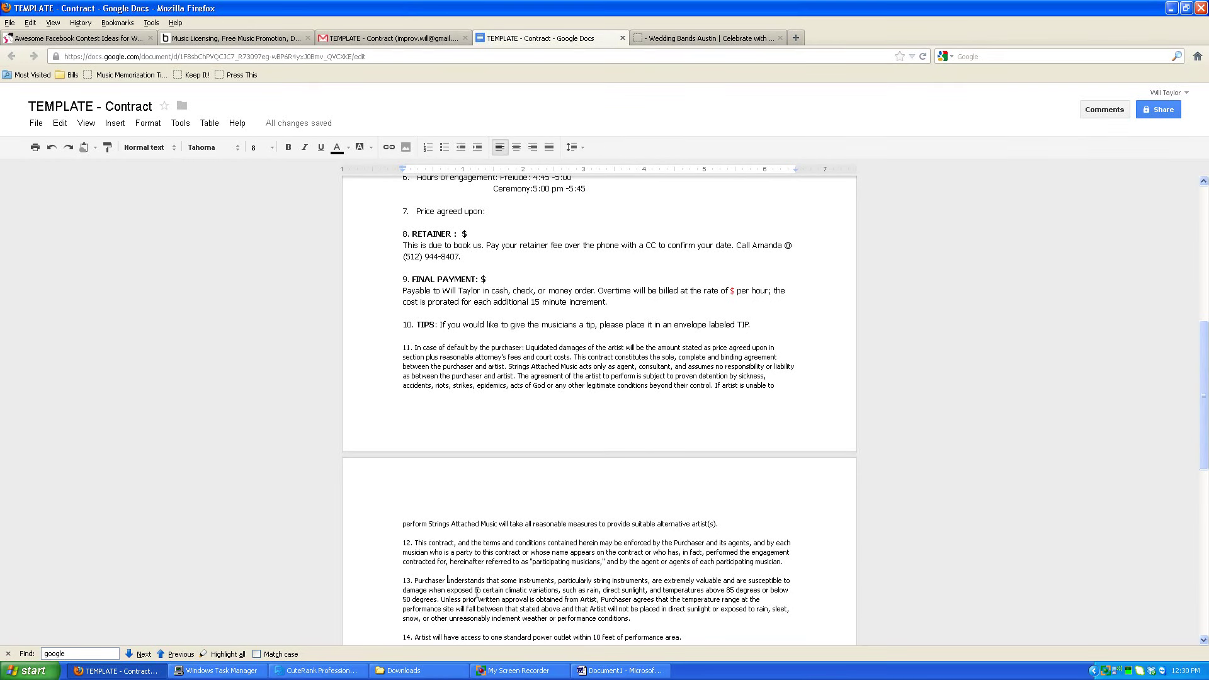
pyautogui.scroll(-1, 484, 608)
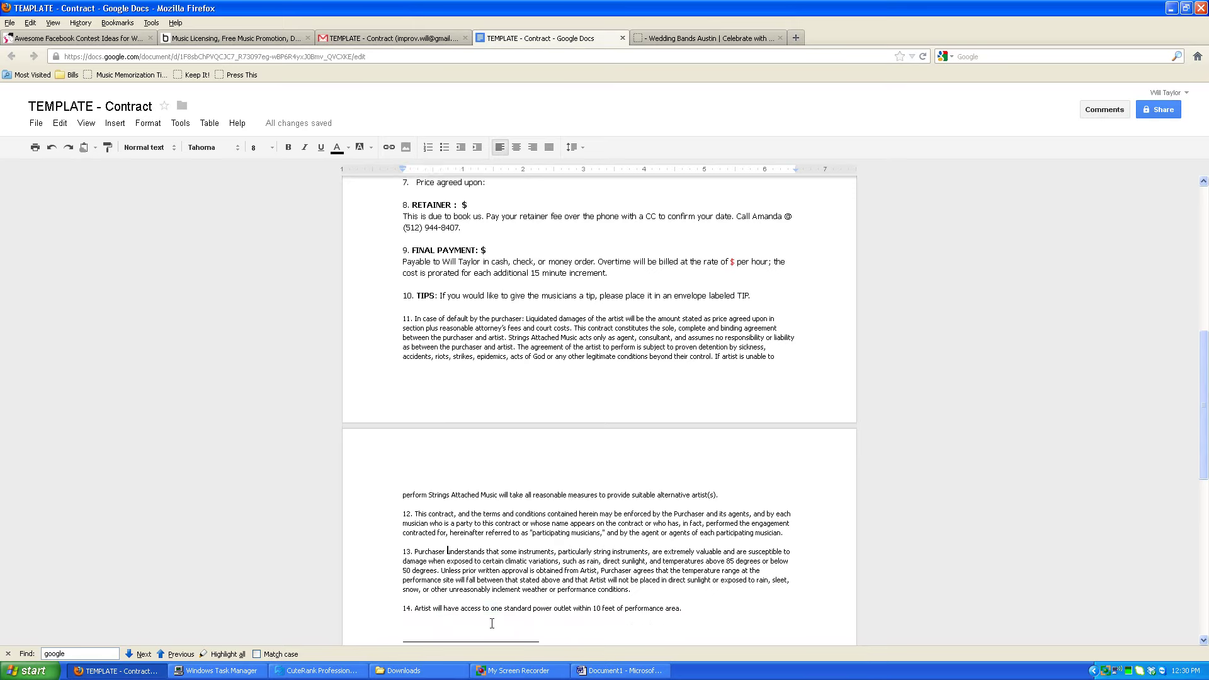
pyautogui.moveTo(437, 610); pyautogui.dragTo(689, 603)
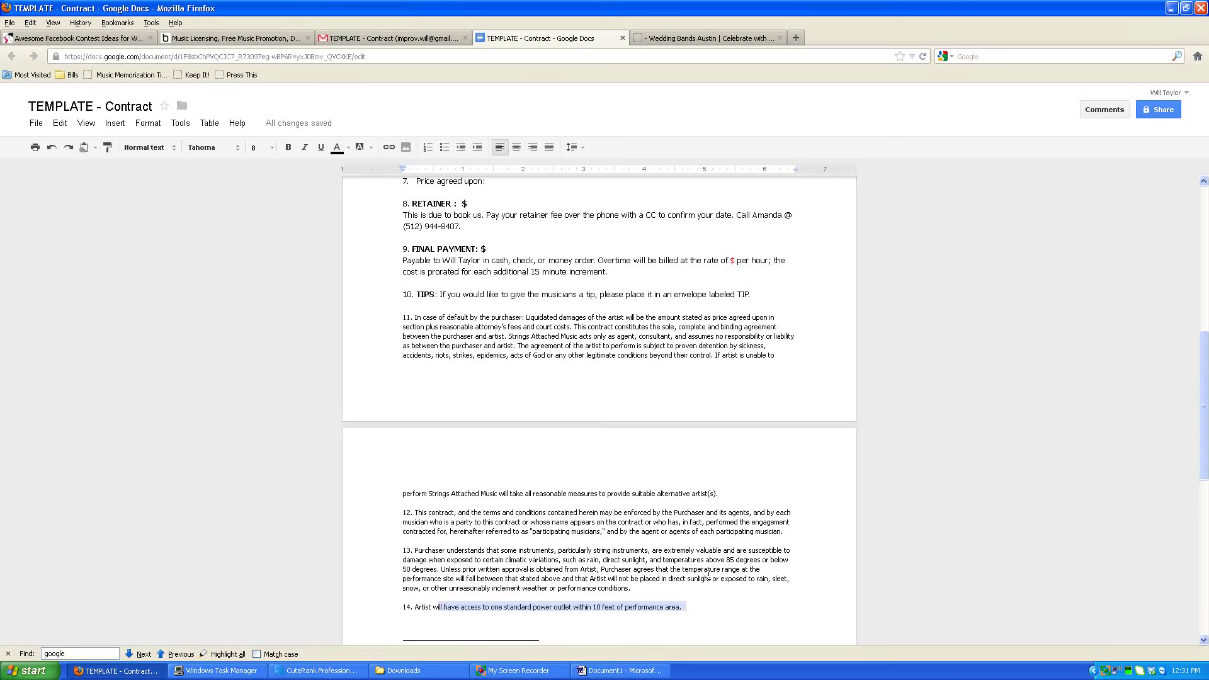
# Review the TIPS clause, the signature section and the line acknowledging the Frequently Asked Questions.
pyautogui.scroll(5, 632, 496)
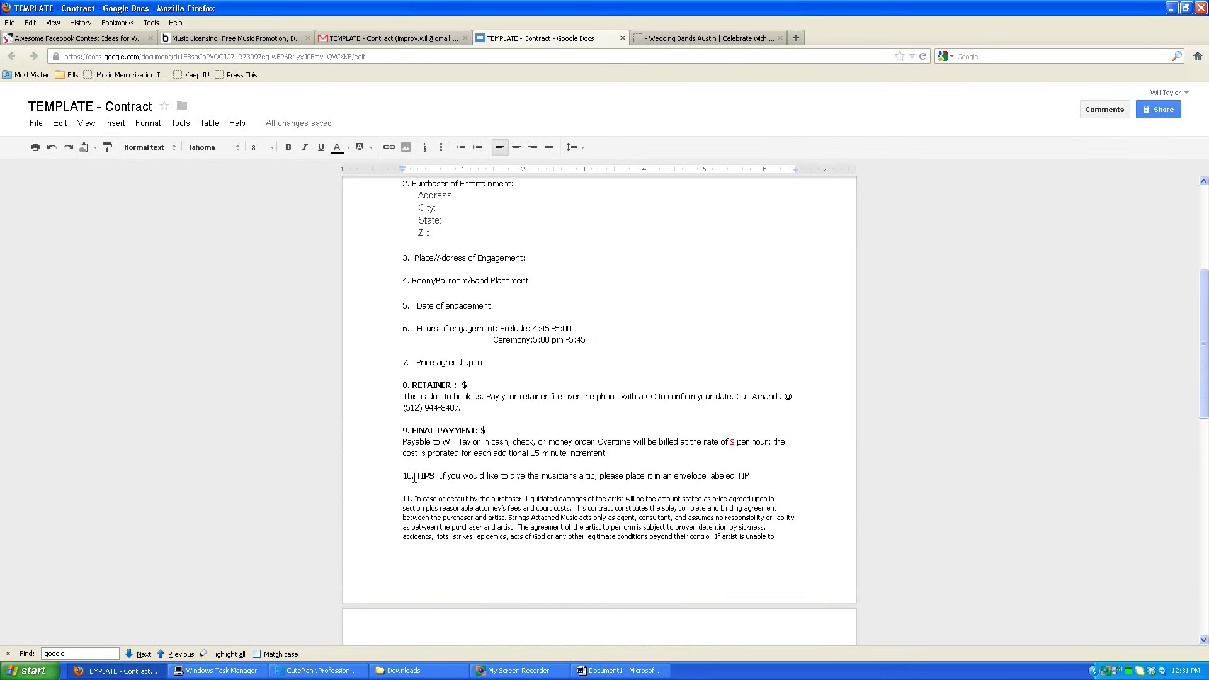
pyautogui.moveTo(407, 475); pyautogui.dragTo(761, 475)
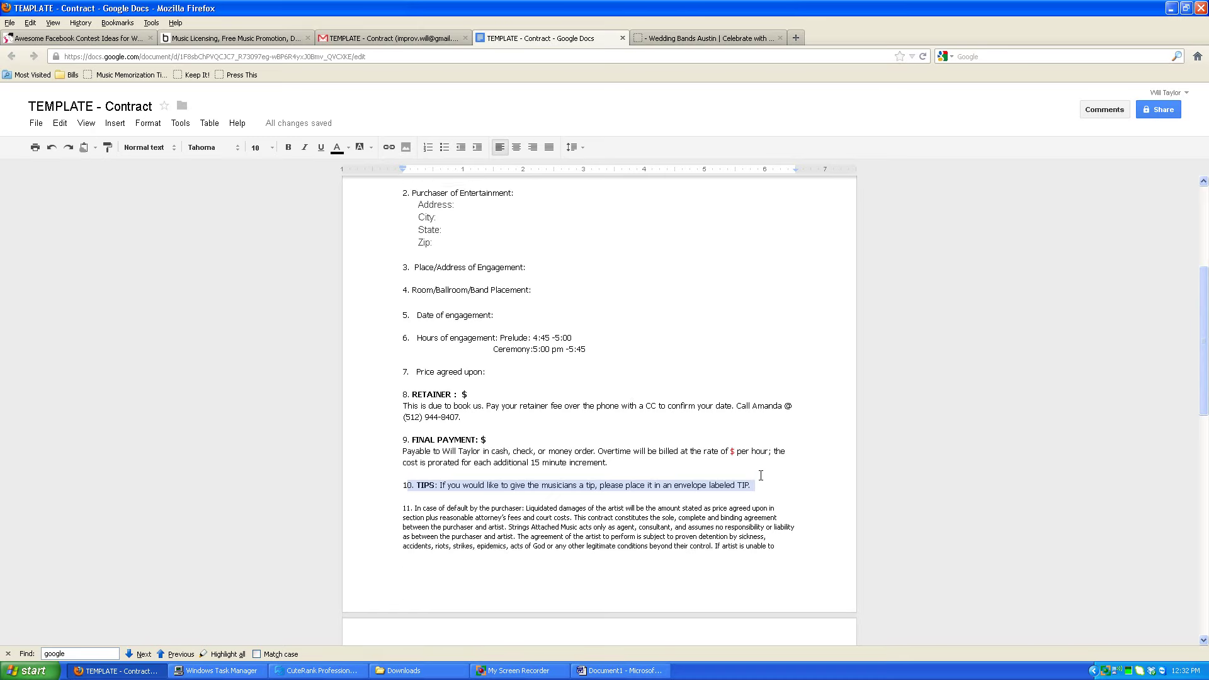
pyautogui.scroll(5, 761, 476)
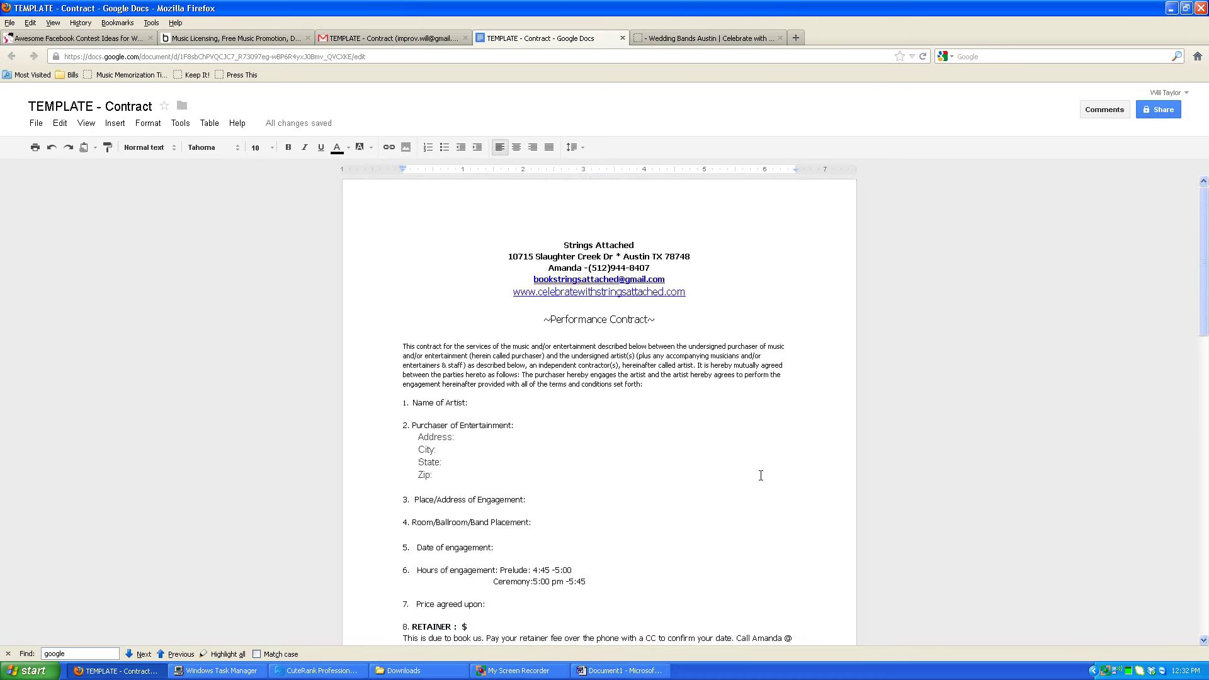
pyautogui.scroll(-7, 760, 476)
pyautogui.scroll(-5, 761, 475)
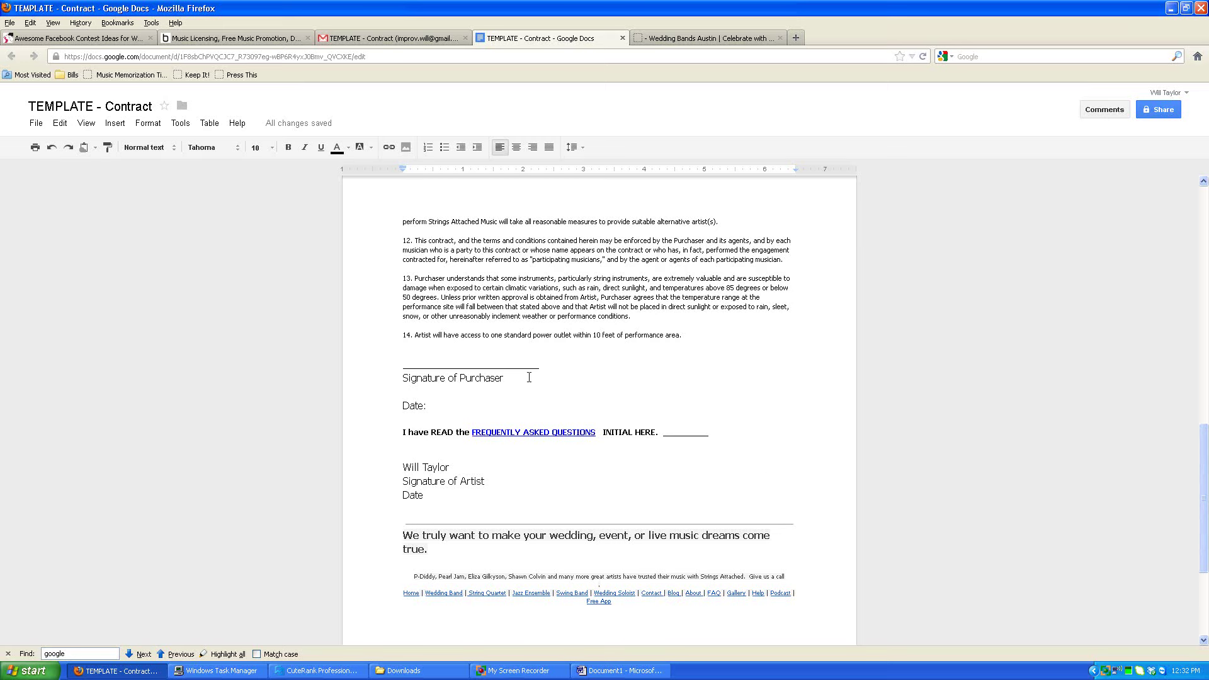
pyautogui.moveTo(396, 433); pyautogui.dragTo(449, 428)
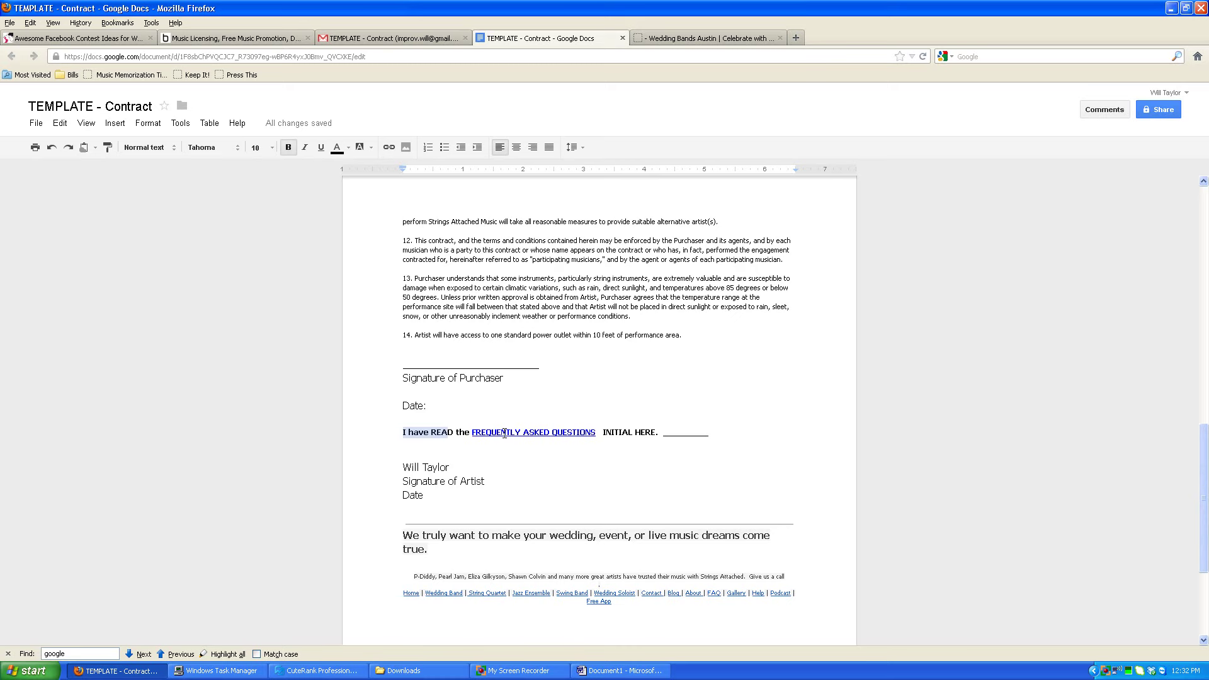
pyautogui.click(433, 454)
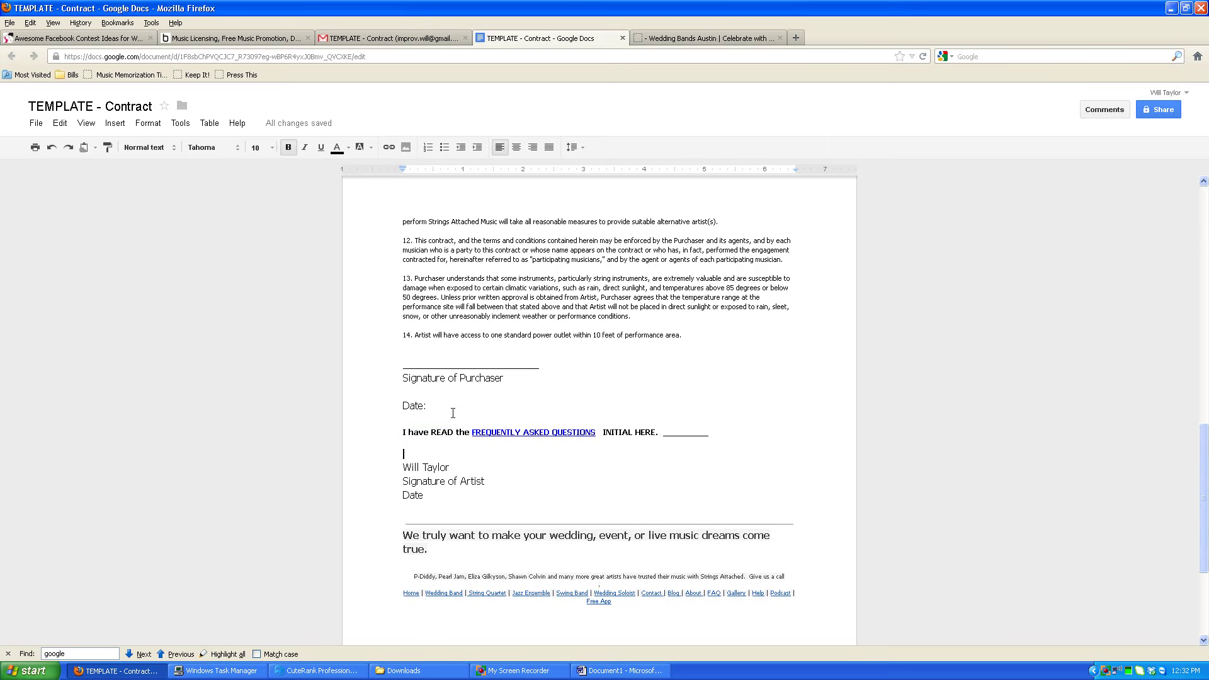